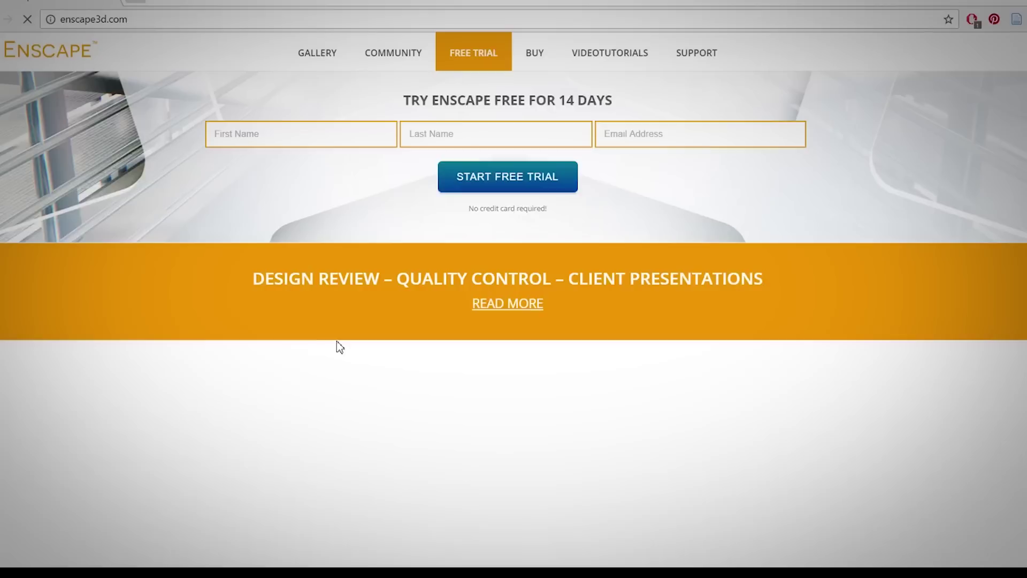
Fill in the trial form with the first name, last name and e-mail address, and submit it
{"action": "scroll", "coordinate": [336, 342], "scroll_direction": "up", "scroll_amount": 3}
{"action": "left_click", "coordinate": [313, 303]}
{"action": "type", "text": "my name"}
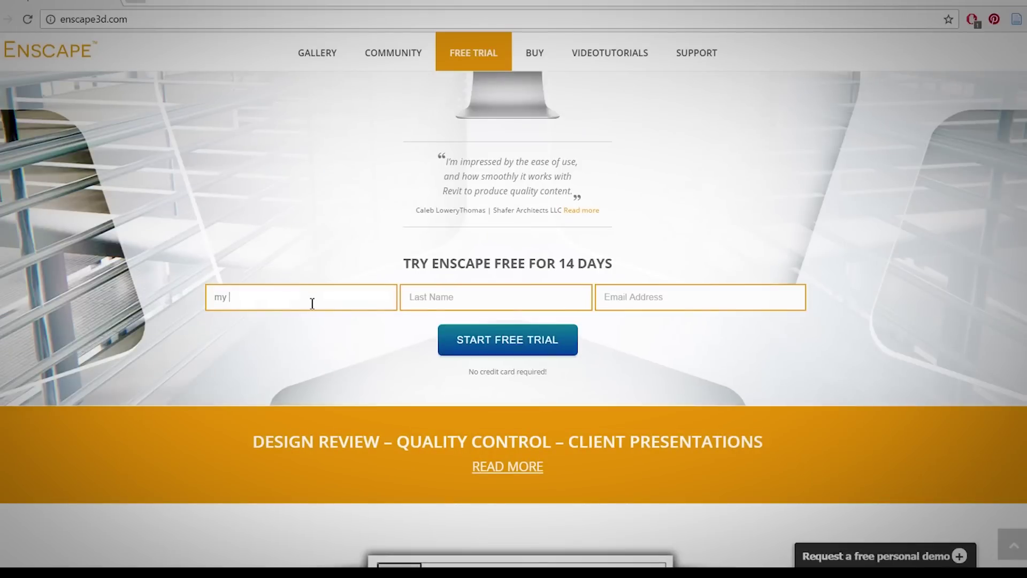
{"action": "key", "text": "Tab"}
{"action": "type", "text": "my last name"}
{"action": "key", "text": "Tab"}
{"action": "type", "text": "my"}
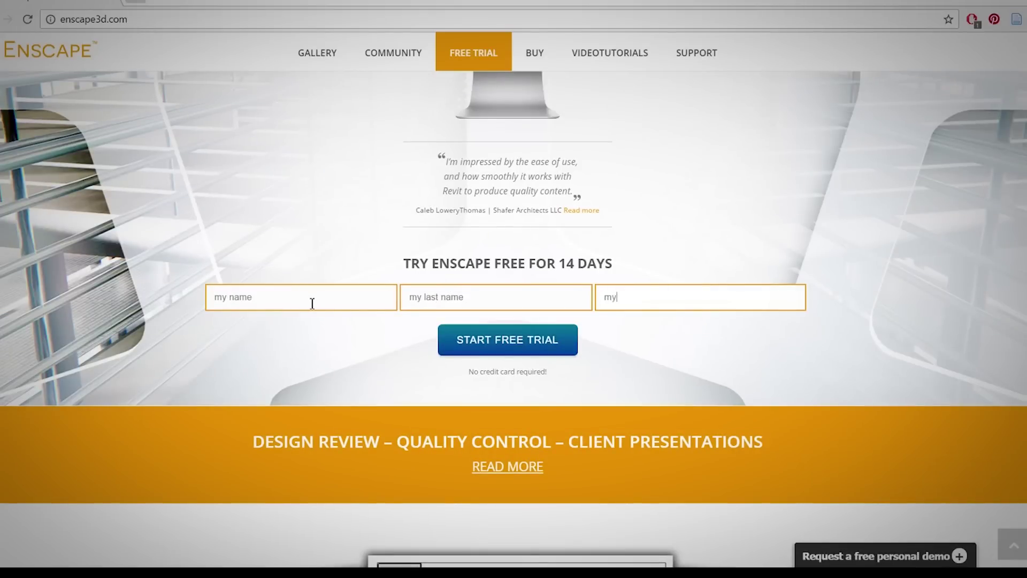
{"action": "type", "text": "email@gmail.com"}
{"action": "key", "text": "Return"}
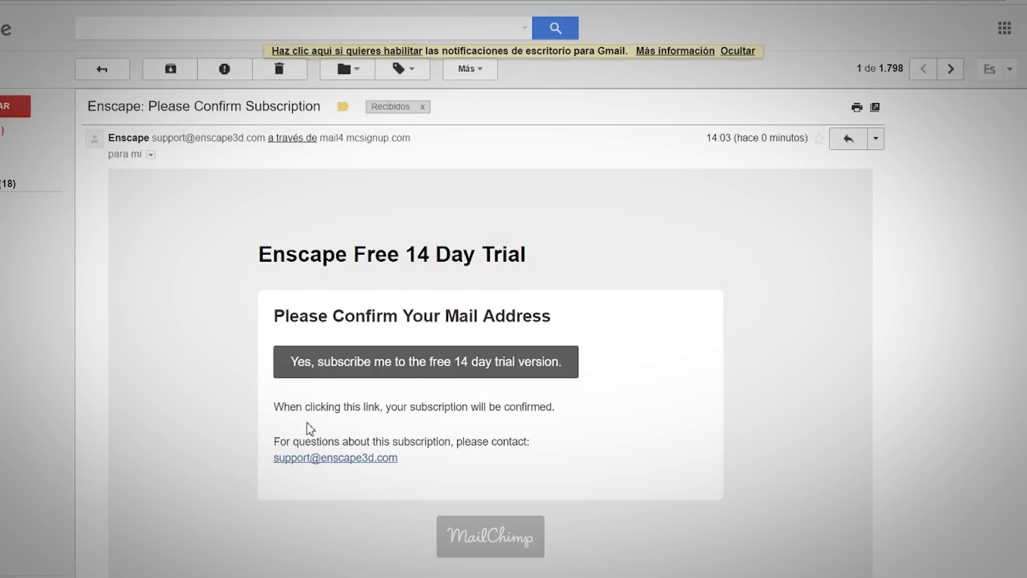
Confirm the free 14-day trial subscription and open the Enscape Trial Download email
{"action": "scroll", "coordinate": [347, 417], "scroll_direction": "down", "scroll_amount": 2}
{"action": "left_click", "coordinate": [419, 211]}
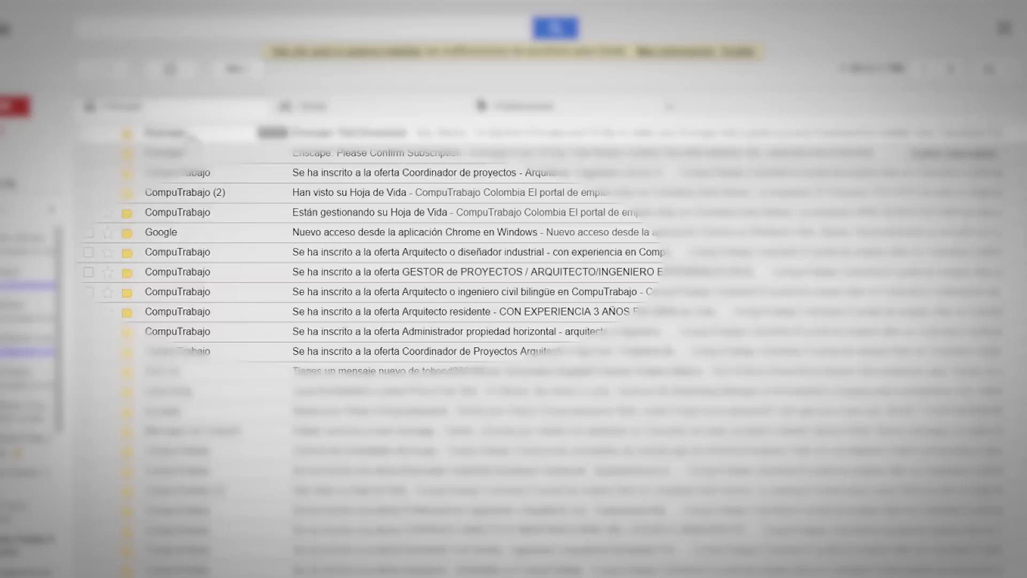
{"action": "left_click", "coordinate": [257, 252]}
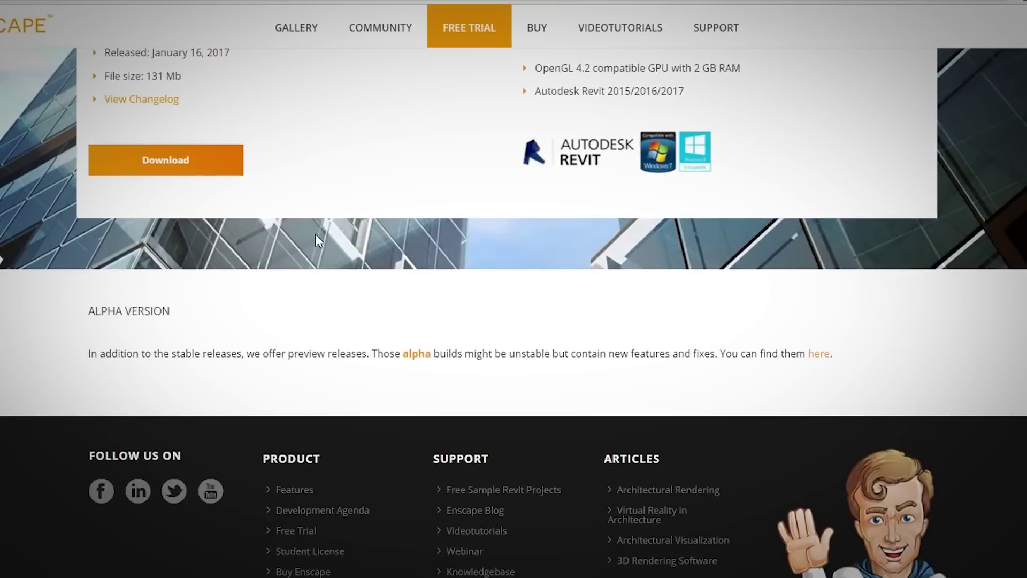
Read the preview-release note, highlighting the warning that alpha builds might be unstable
{"action": "scroll", "coordinate": [315, 236], "scroll_direction": "up", "scroll_amount": 5}
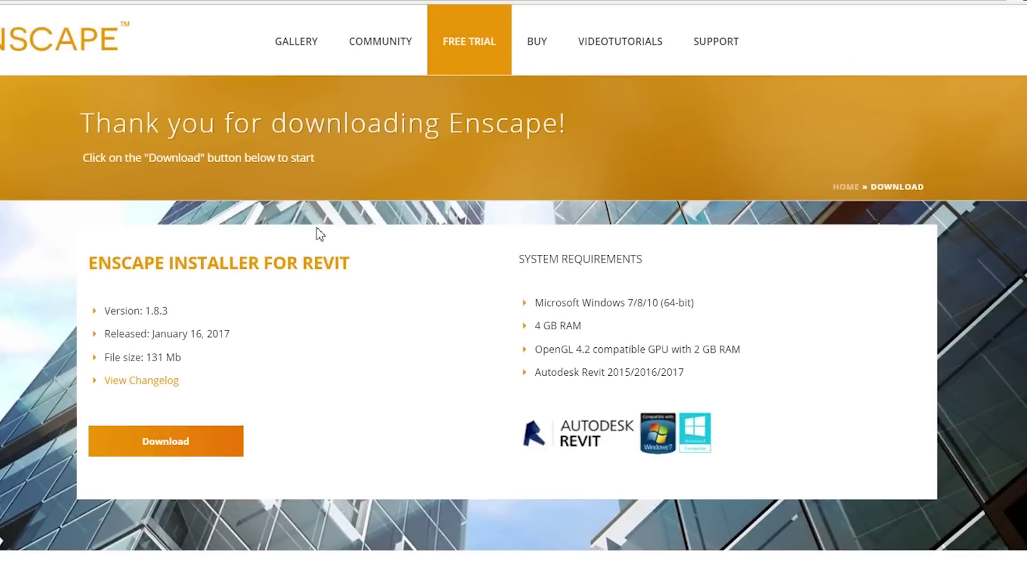
{"action": "scroll", "coordinate": [319, 234], "scroll_direction": "down", "scroll_amount": 7}
{"action": "left_click_drag", "start_coordinate": [185, 263], "coordinate": [360, 268]}
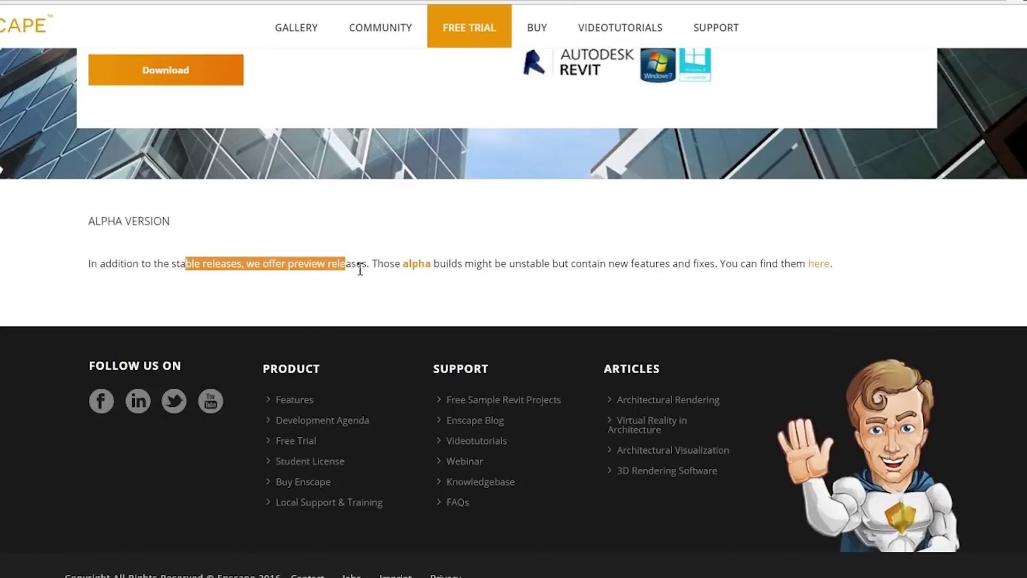
{"action": "left_click", "coordinate": [415, 265]}
{"action": "left_click_drag", "start_coordinate": [461, 264], "coordinate": [662, 270]}
{"action": "double_click", "coordinate": [681, 264]}
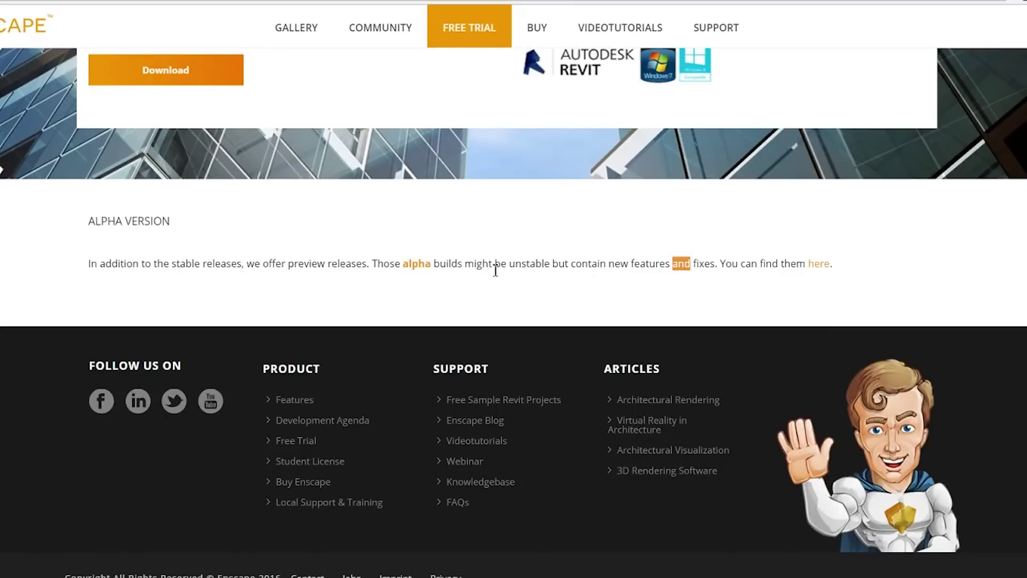
{"action": "left_click_drag", "start_coordinate": [464, 265], "coordinate": [712, 268]}
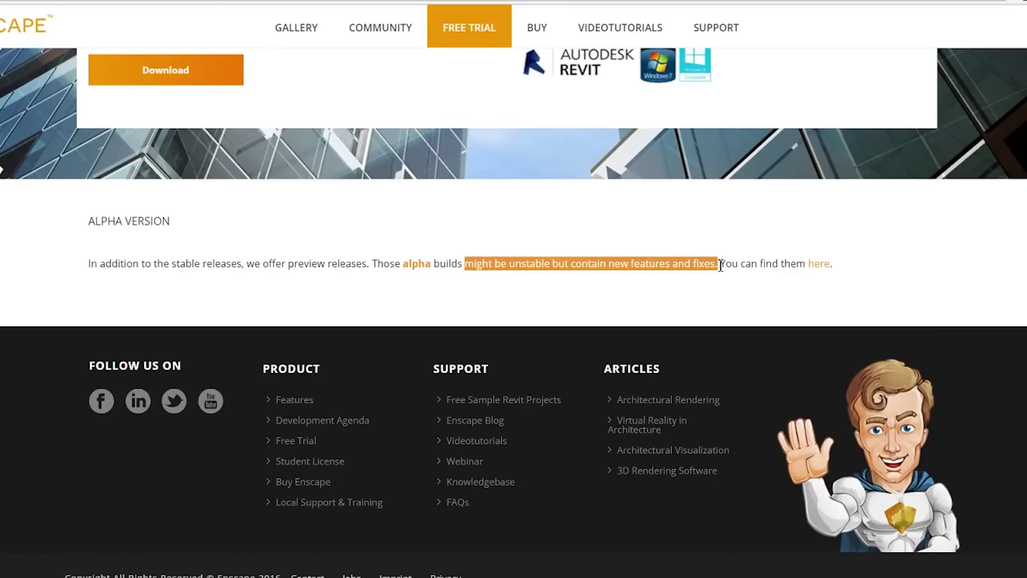
{"action": "left_click", "coordinate": [729, 268]}
Download the alpha Enscape installer for SketchUp, enscape-1.9.0.105-g9af8b7e.rbz
{"action": "left_click", "coordinate": [818, 267]}
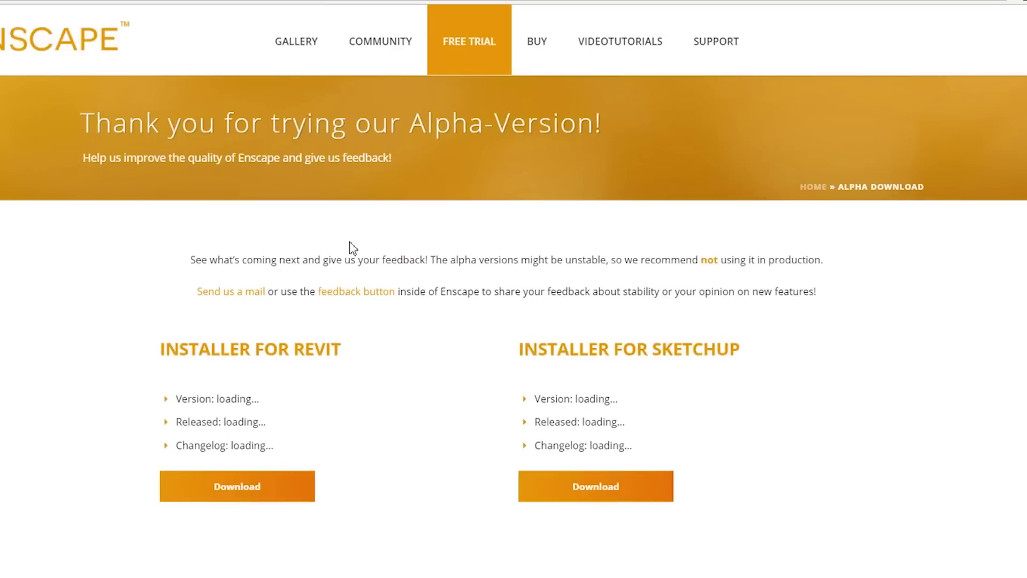
{"action": "scroll", "coordinate": [73, 240], "scroll_direction": "down", "scroll_amount": 3}
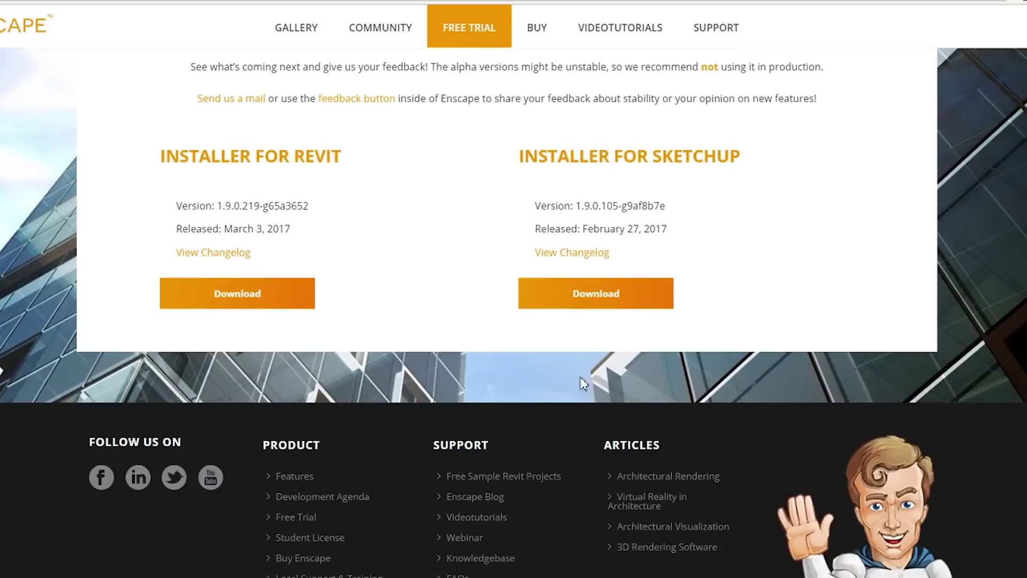
{"action": "scroll", "coordinate": [490, 369], "scroll_direction": "up", "scroll_amount": 1}
{"action": "scroll", "coordinate": [490, 370], "scroll_direction": "up", "scroll_amount": 2}
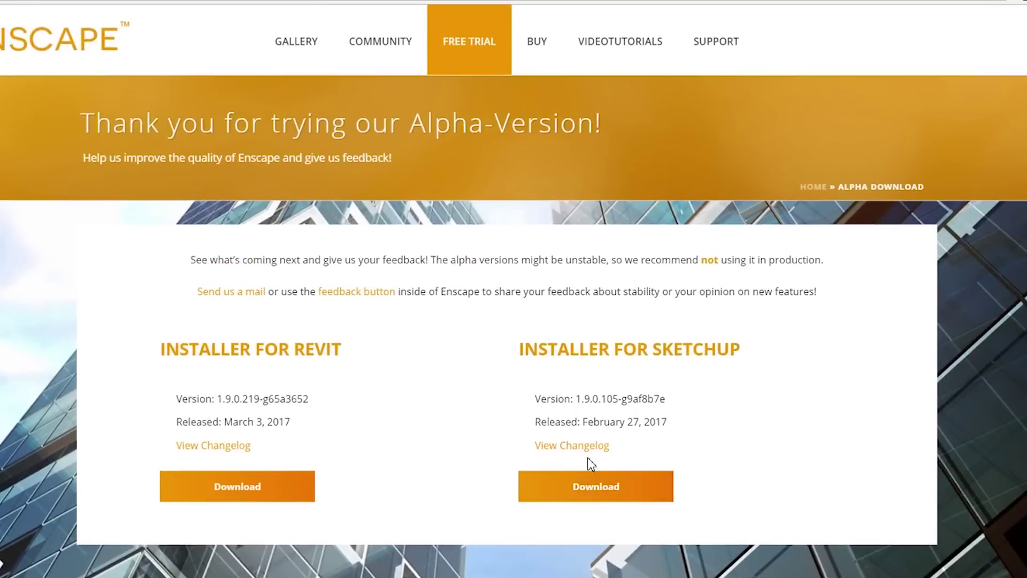
{"action": "left_click", "coordinate": [580, 487]}
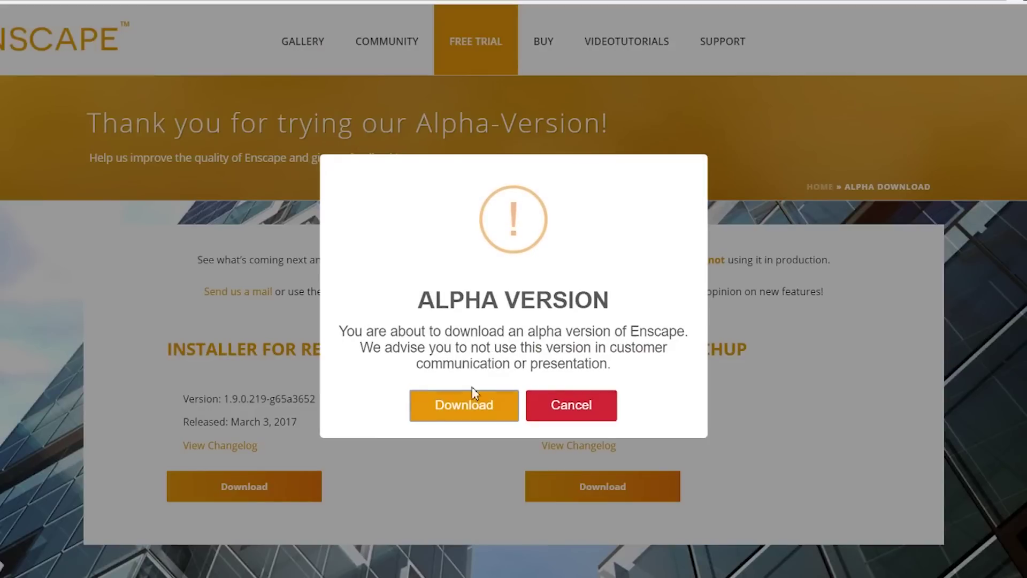
{"action": "left_click", "coordinate": [473, 405]}
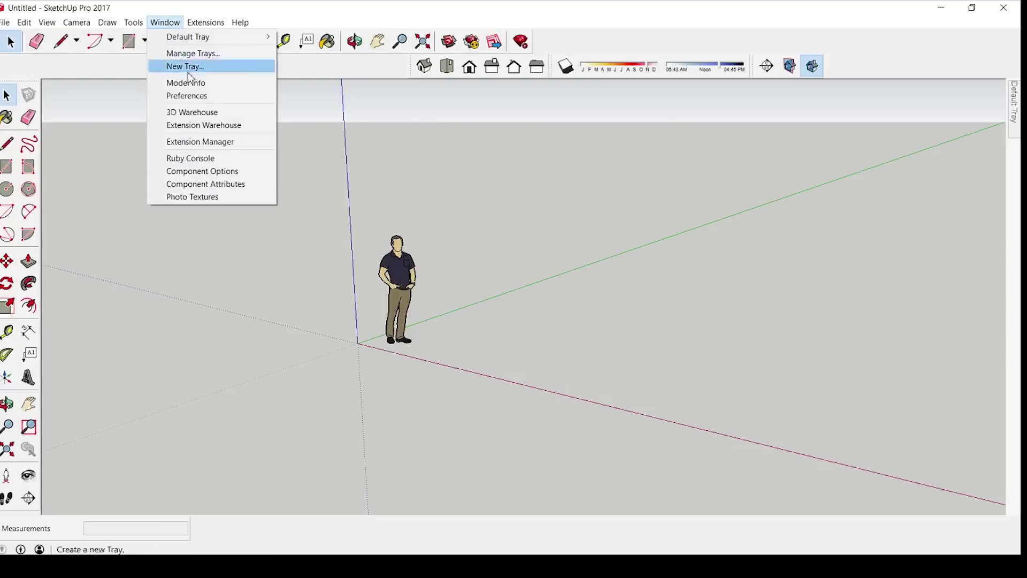
In Extension Manager, keep Enscape For SketchUp enabled and attempt to update it
{"action": "left_click", "coordinate": [218, 142]}
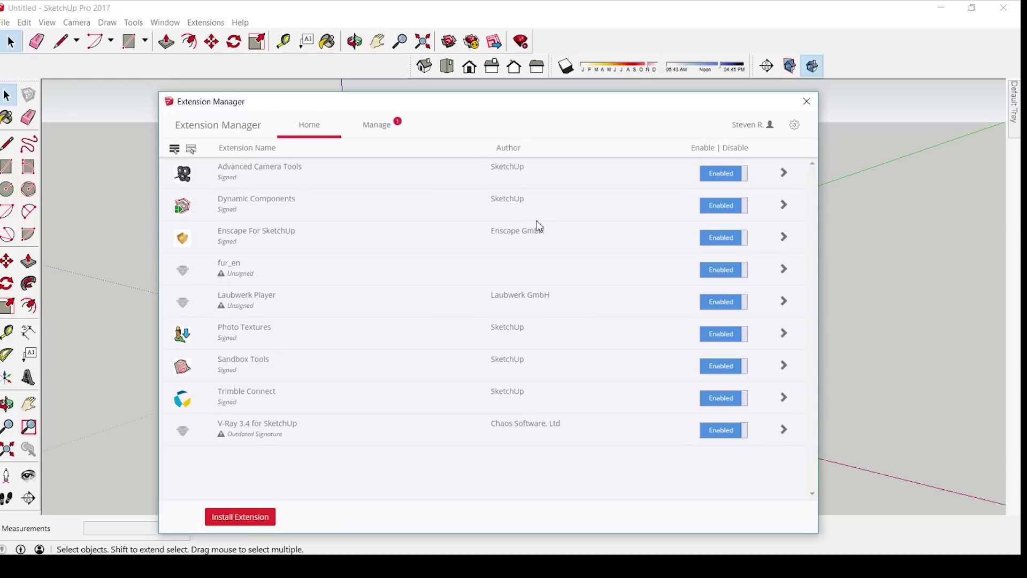
{"action": "left_click", "coordinate": [712, 235]}
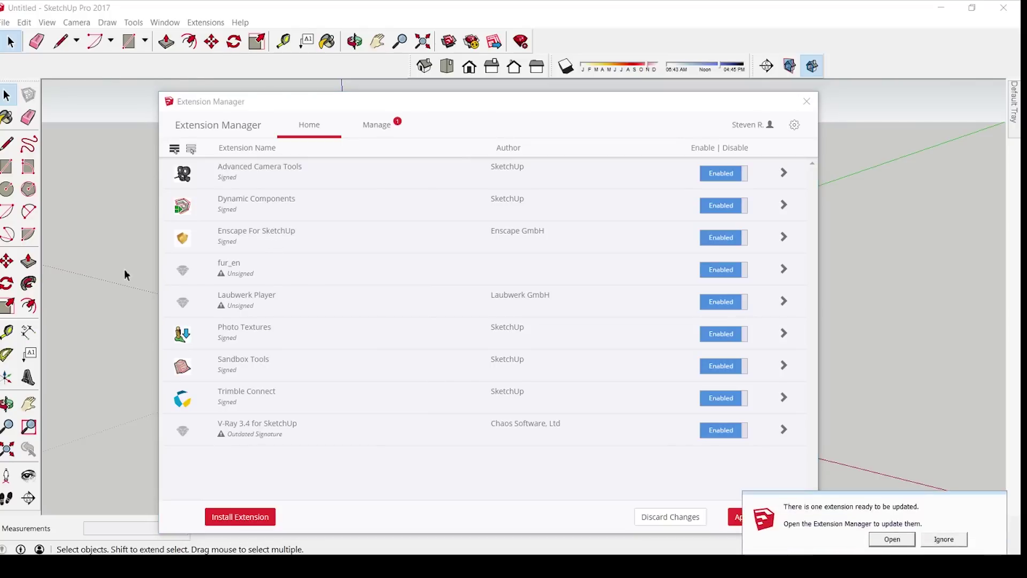
{"action": "left_click", "coordinate": [890, 539]}
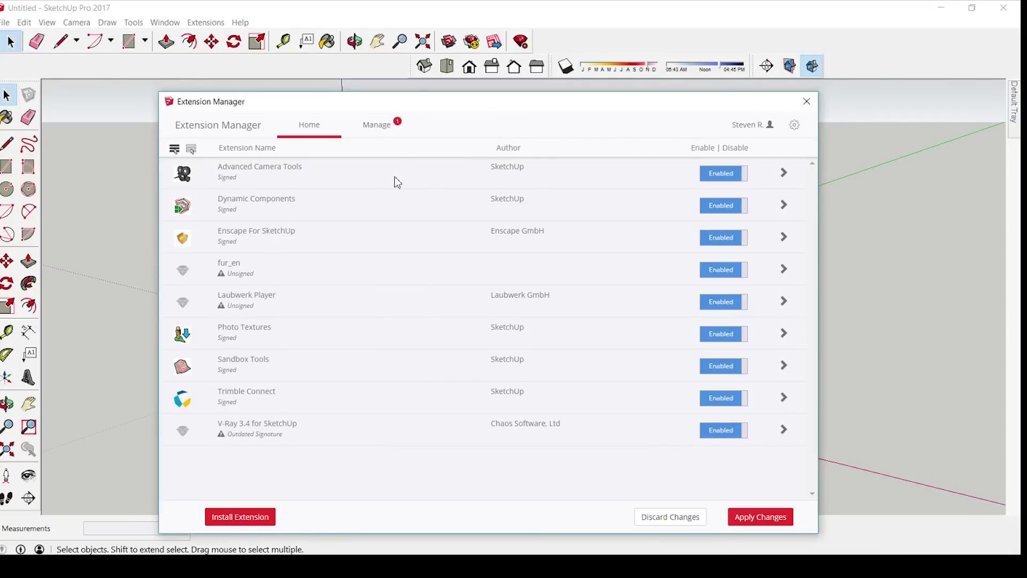
{"action": "left_click", "coordinate": [642, 238]}
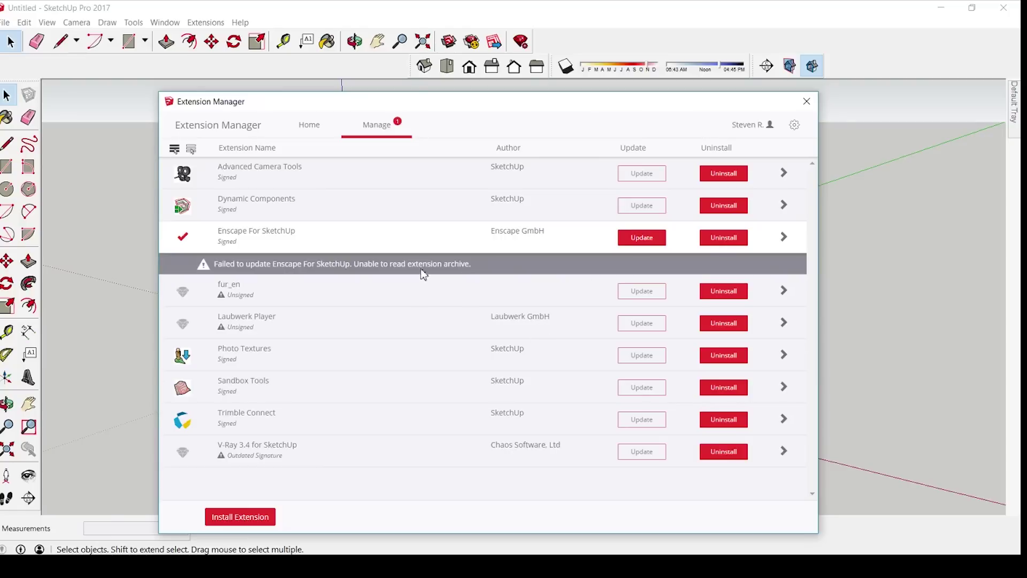
Apply the pending extension changes and close the Extension Manager
{"action": "left_click", "coordinate": [323, 132]}
{"action": "left_click", "coordinate": [757, 516]}
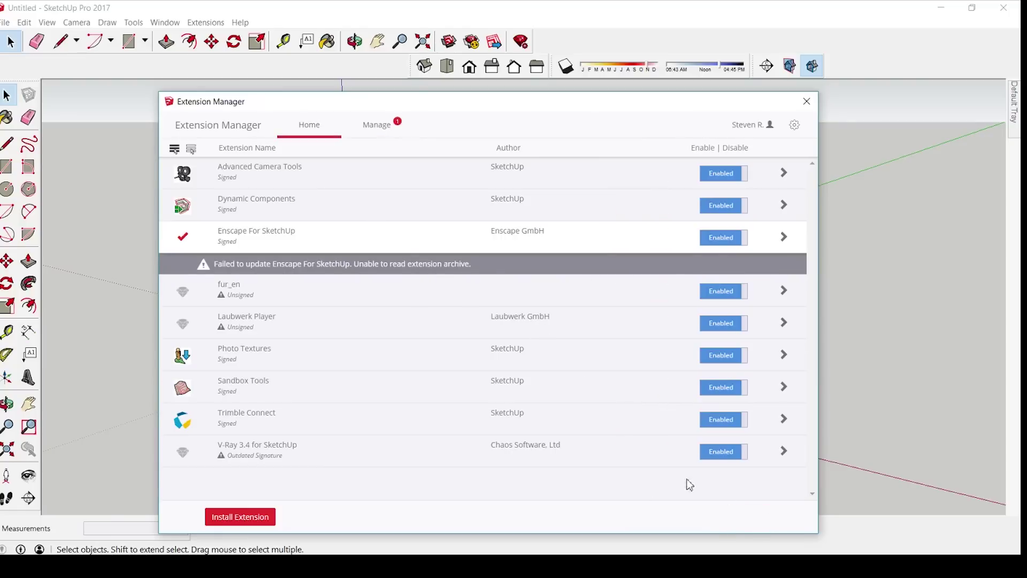
{"action": "left_click", "coordinate": [806, 102]}
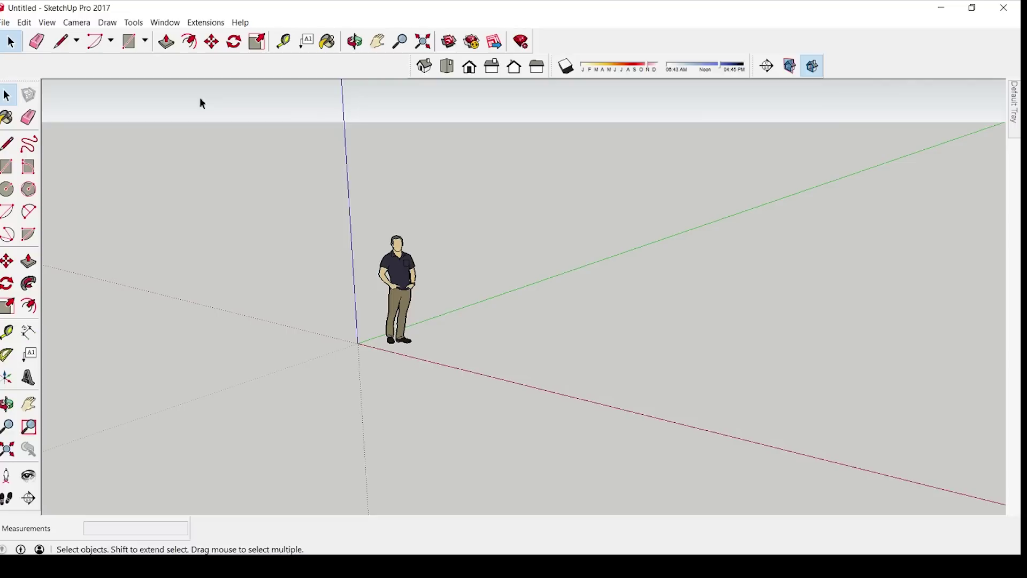
{"action": "left_click", "coordinate": [134, 23]}
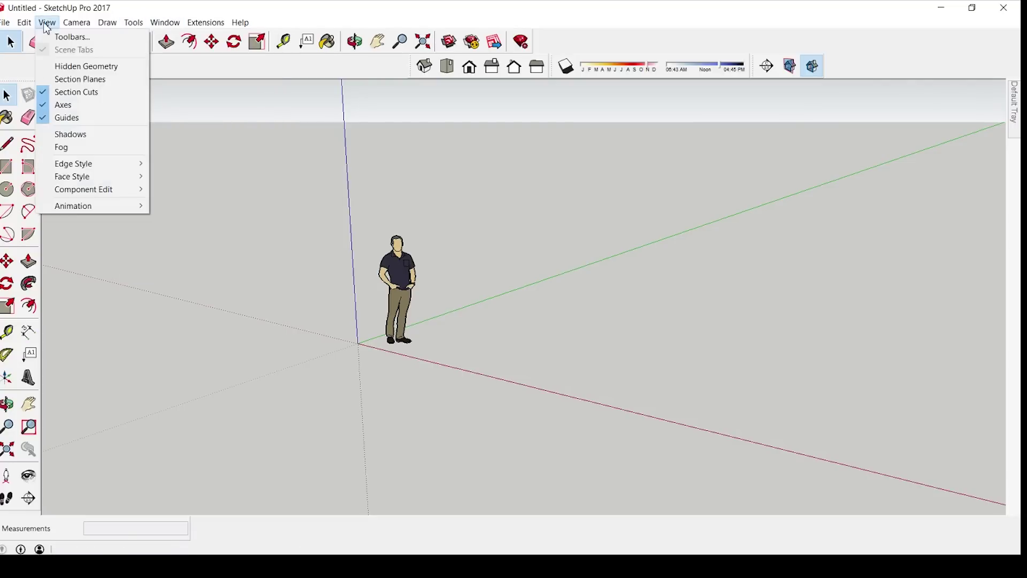
Turn on the Enscape toolbar in the View > Toolbars list
{"action": "left_click", "coordinate": [51, 36]}
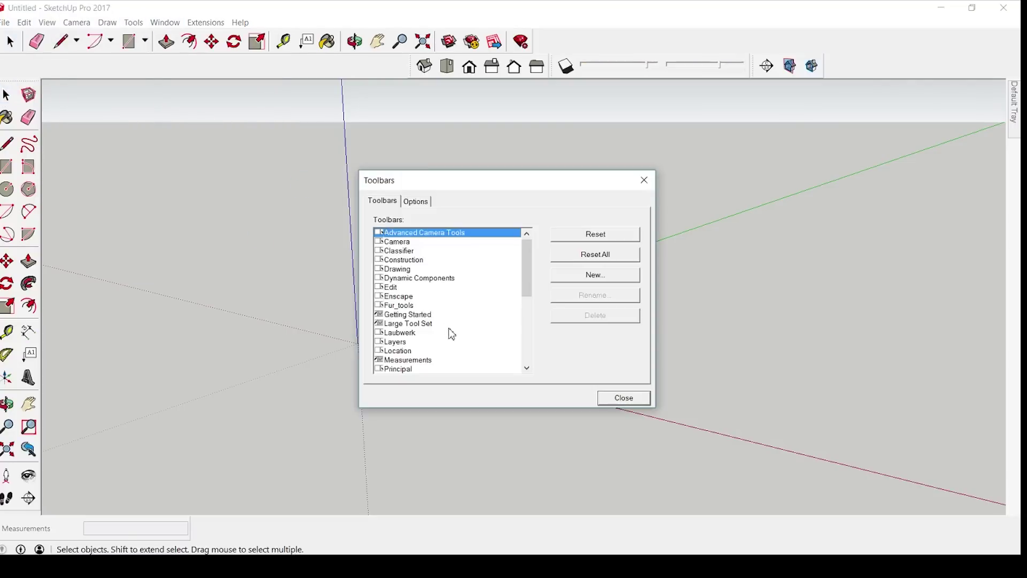
{"action": "scroll", "coordinate": [452, 334], "scroll_direction": "down", "scroll_amount": 1}
{"action": "left_click", "coordinate": [379, 273]}
{"action": "left_click", "coordinate": [623, 397]}
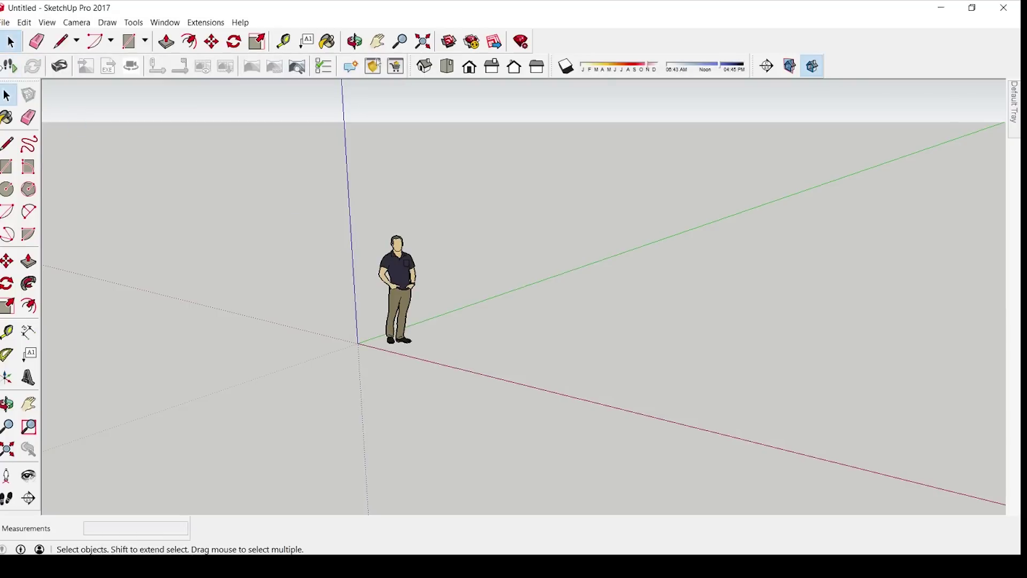
Start Enscape from its toolbar and open the Extension Warehouse window
{"action": "left_click", "coordinate": [10, 66]}
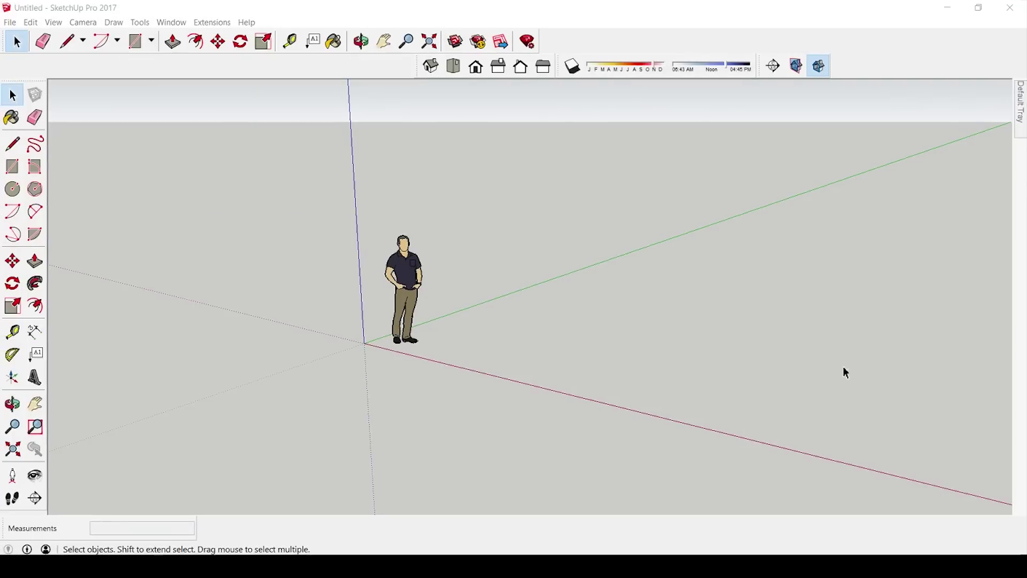
{"action": "left_click", "coordinate": [180, 22]}
{"action": "left_click", "coordinate": [204, 130]}
Search the Extension Warehouse for 'enscape 3d' and open Enscape Rendering for SketchUp
{"action": "left_click_drag", "start_coordinate": [268, 13], "coordinate": [427, 63]}
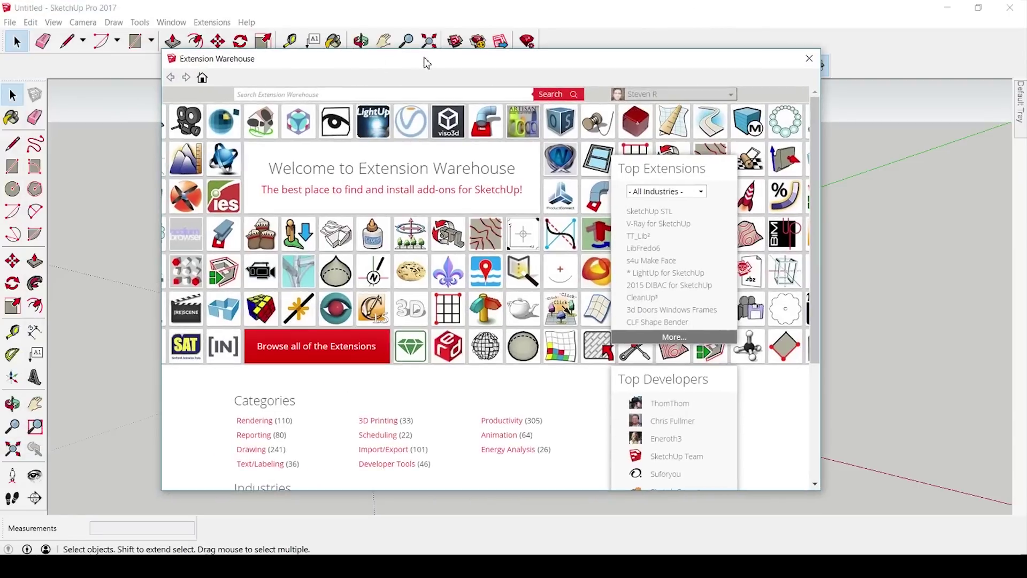
{"action": "type", "text": "enscape 3d"}
{"action": "key", "text": "Return"}
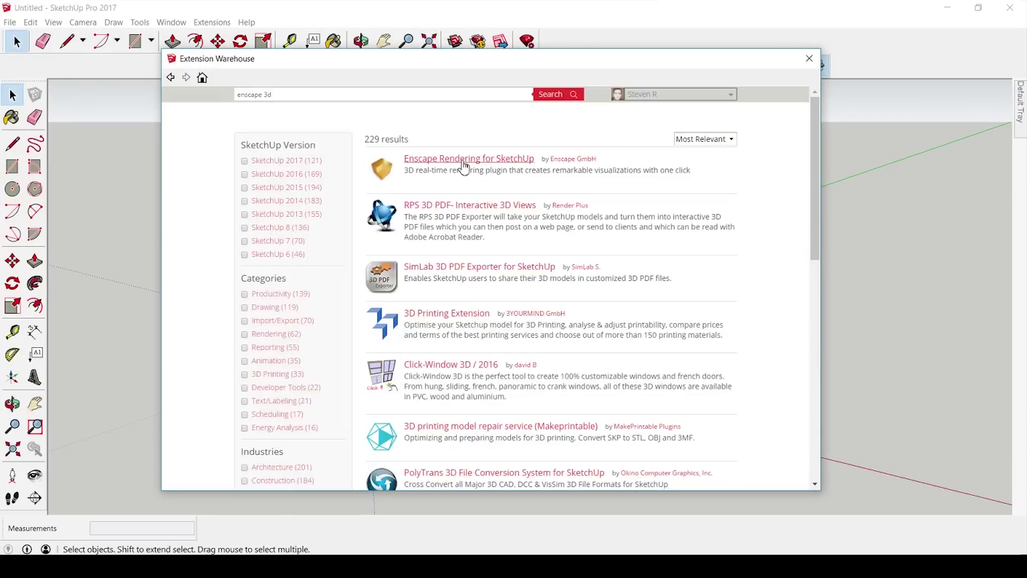
{"action": "left_click", "coordinate": [464, 166]}
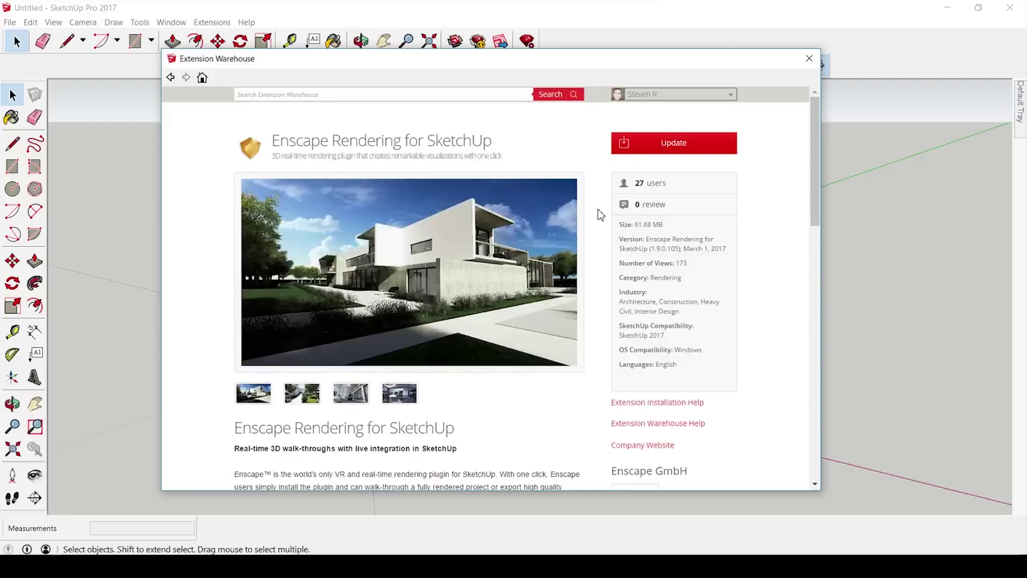
Browse the extension's rendering gallery, then start the Enscape update
{"action": "scroll", "coordinate": [601, 215], "scroll_direction": "down", "scroll_amount": 12}
{"action": "scroll", "coordinate": [600, 215], "scroll_direction": "up", "scroll_amount": 3}
{"action": "scroll", "coordinate": [601, 215], "scroll_direction": "up", "scroll_amount": 3}
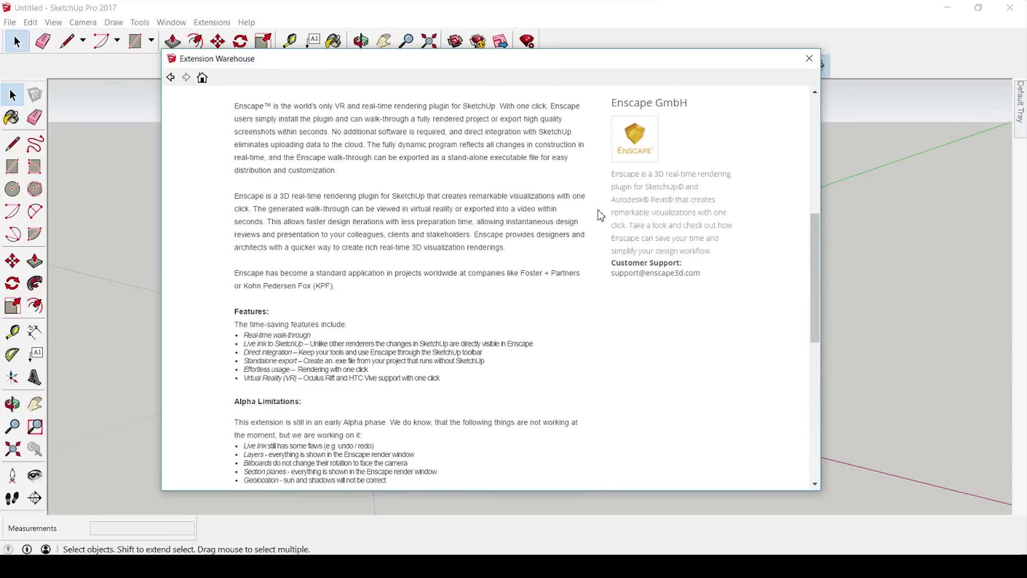
{"action": "scroll", "coordinate": [601, 215], "scroll_direction": "down", "scroll_amount": 1}
{"action": "left_click_drag", "start_coordinate": [237, 377], "coordinate": [396, 366]}
{"action": "scroll", "coordinate": [460, 355], "scroll_direction": "up", "scroll_amount": 7}
{"action": "left_click", "coordinate": [351, 355]}
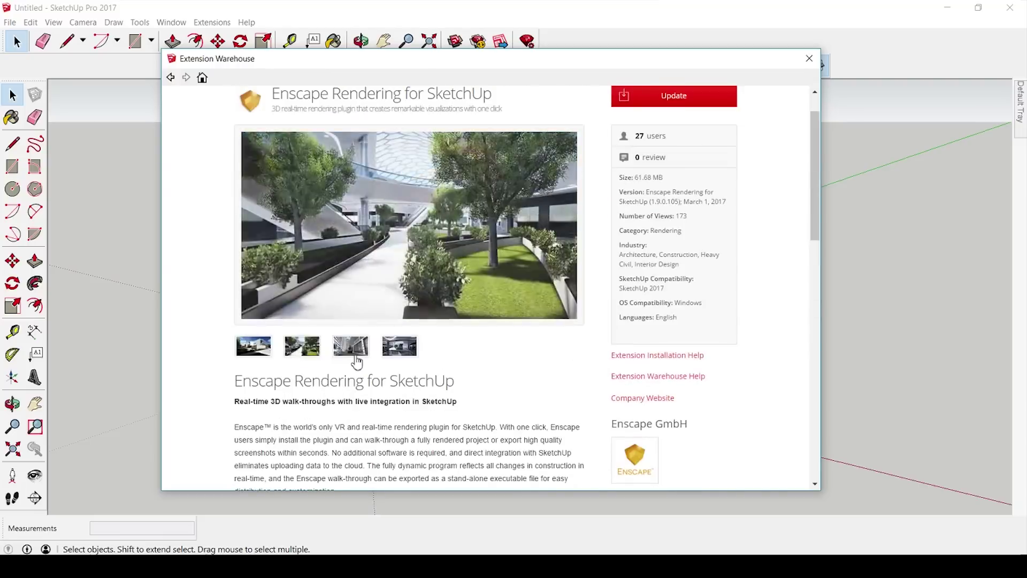
{"action": "left_click", "coordinate": [319, 355]}
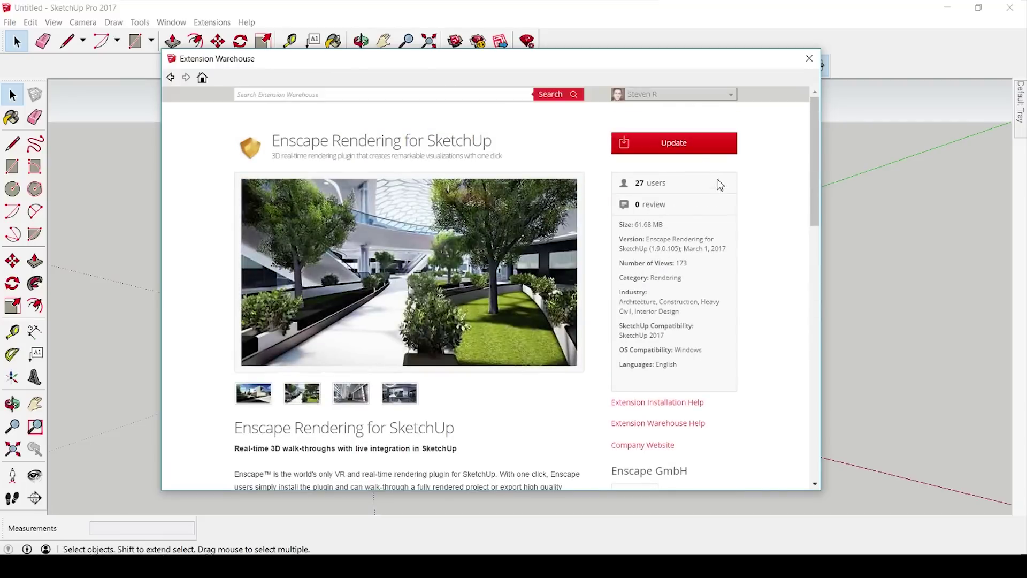
{"action": "left_click", "coordinate": [676, 144]}
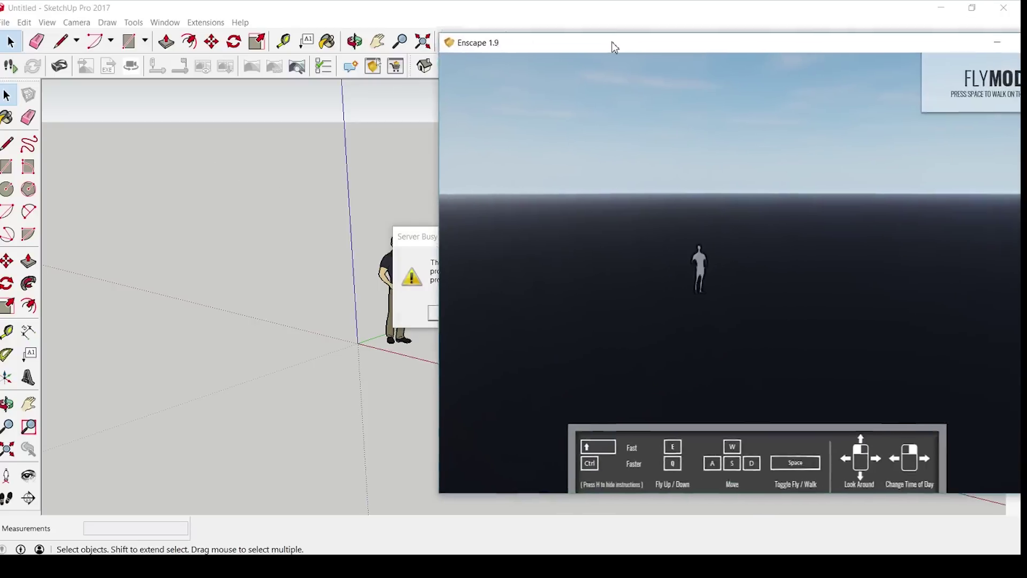
Move the Enscape window and Server Busy warning aside, retry, and bring Enscape forward
{"action": "mouse_move", "coordinate": [612, 43]}
{"action": "left_mouse_down"}
{"action": "mouse_move", "coordinate": [450, 38]}
{"action": "mouse_move", "coordinate": [501, 79]}
{"action": "mouse_move", "coordinate": [338, 299]}
{"action": "mouse_move", "coordinate": [303, 329]}
{"action": "left_mouse_up"}
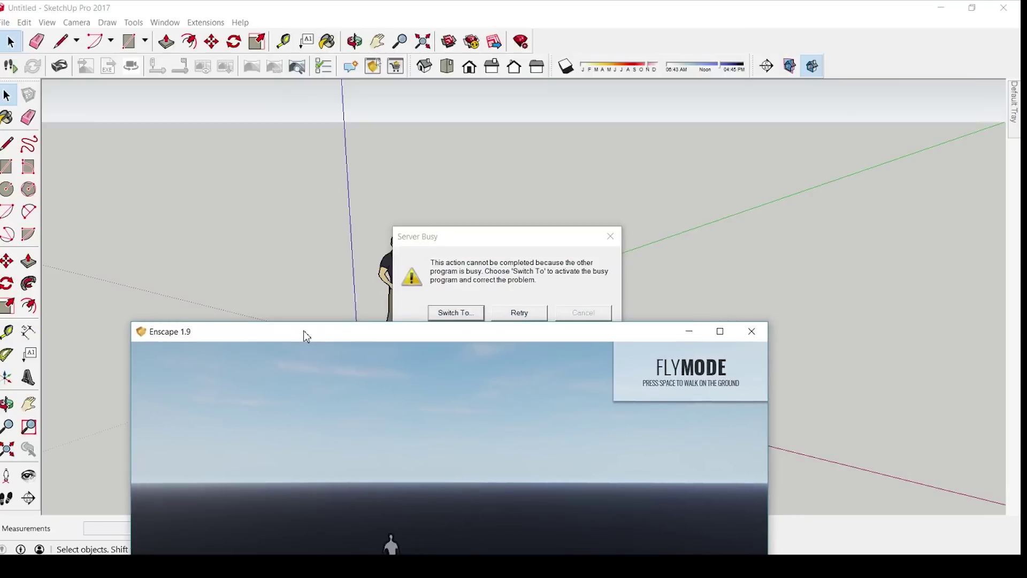
{"action": "left_click_drag", "start_coordinate": [466, 236], "coordinate": [481, 191]}
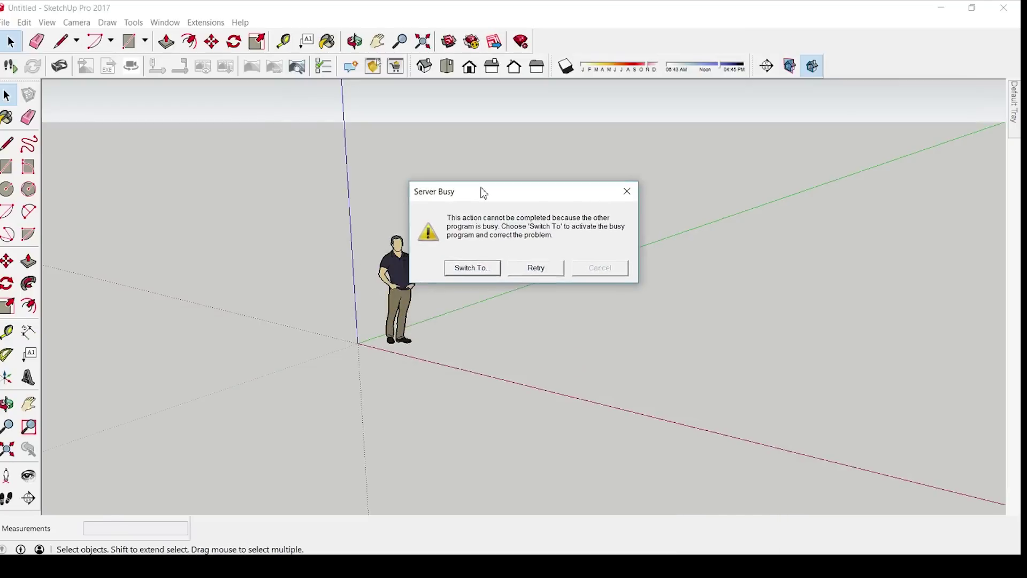
{"action": "left_click", "coordinate": [518, 264]}
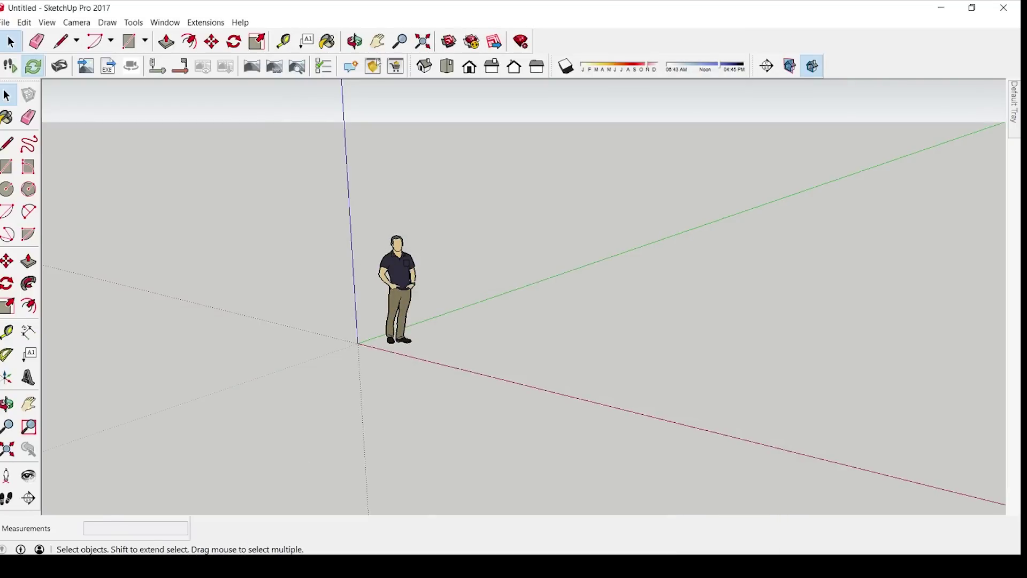
{"action": "mouse_move", "coordinate": [203, 566]}
{"action": "left_click", "coordinate": [262, 532]}
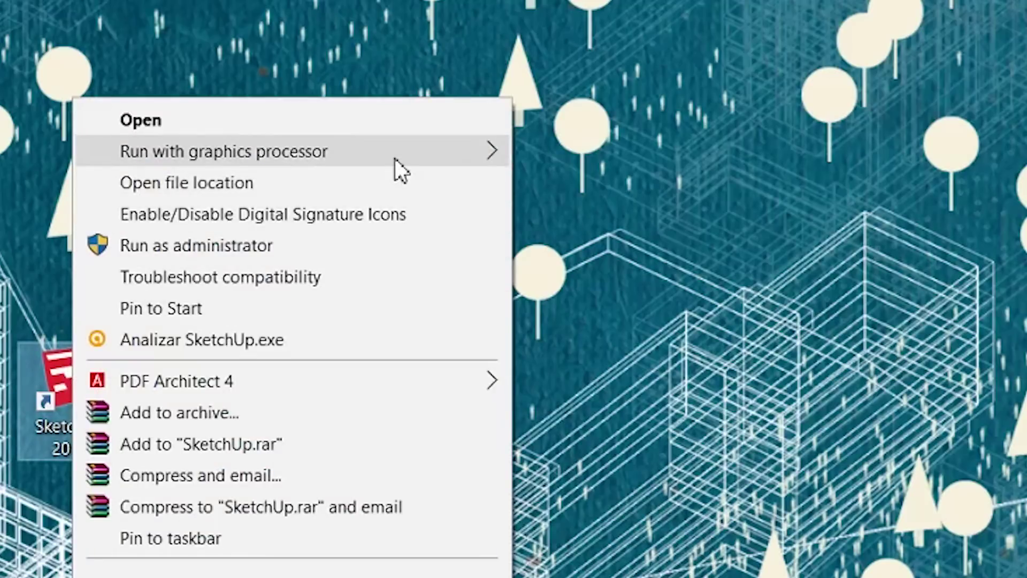
Run SketchUp from its desktop shortcut on the high-performance NVIDIA processor
{"action": "mouse_move", "coordinate": [394, 158]}
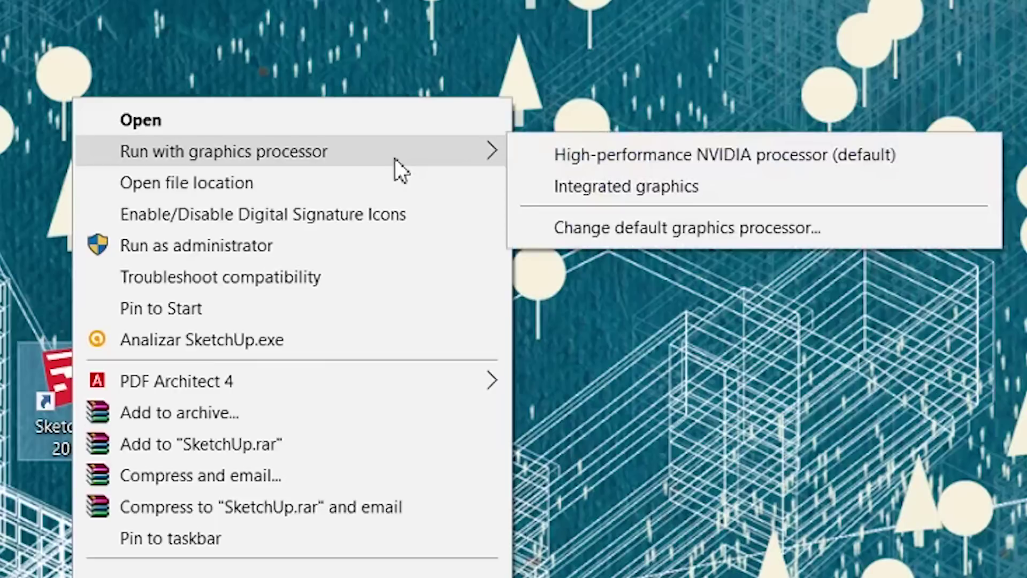
{"action": "key", "text": "Down"}
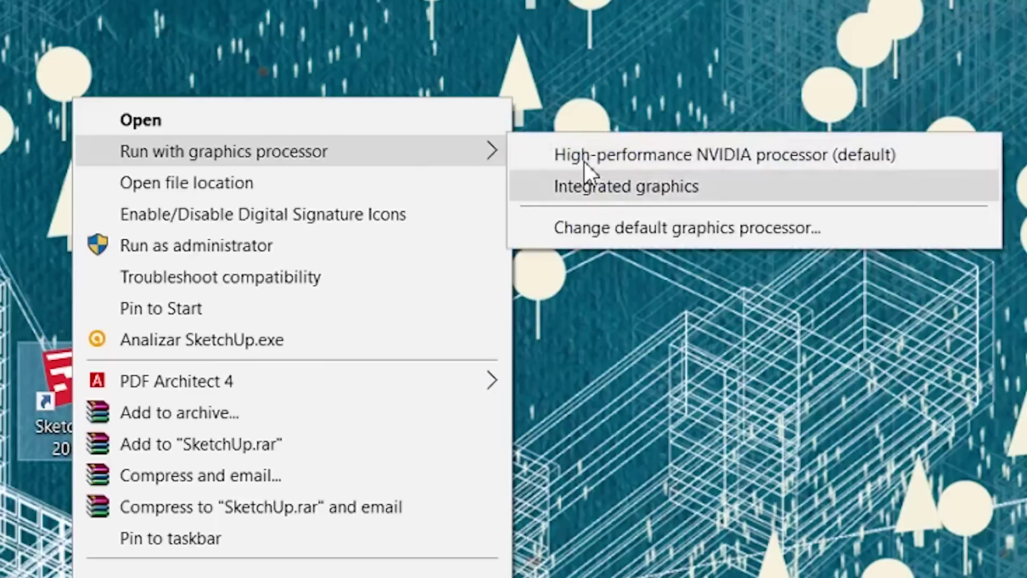
{"action": "left_click", "coordinate": [623, 160]}
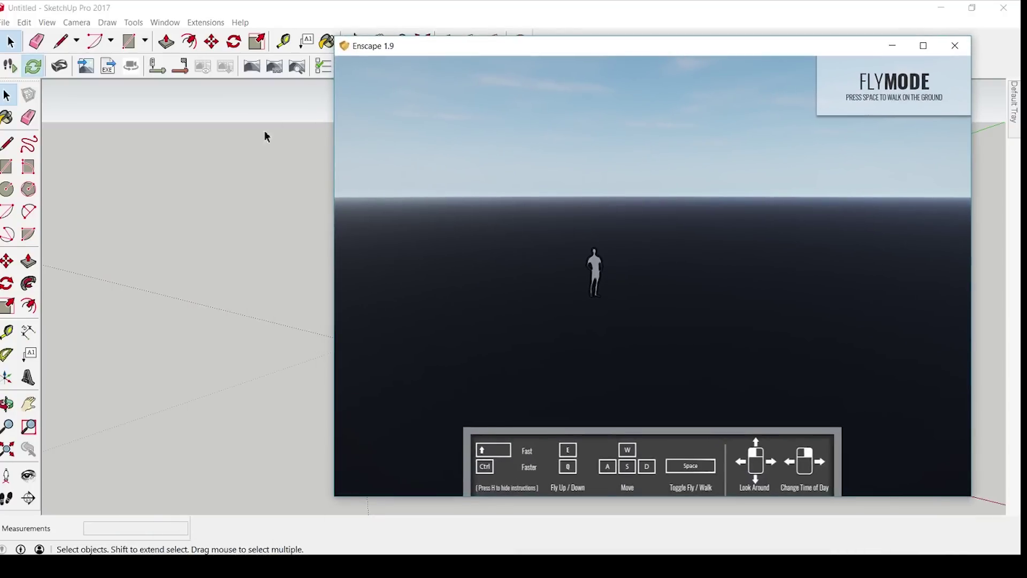
Focus the SketchUp viewport, dismiss the YouTube notification and shrink the Enscape window
{"action": "left_click", "coordinate": [279, 319]}
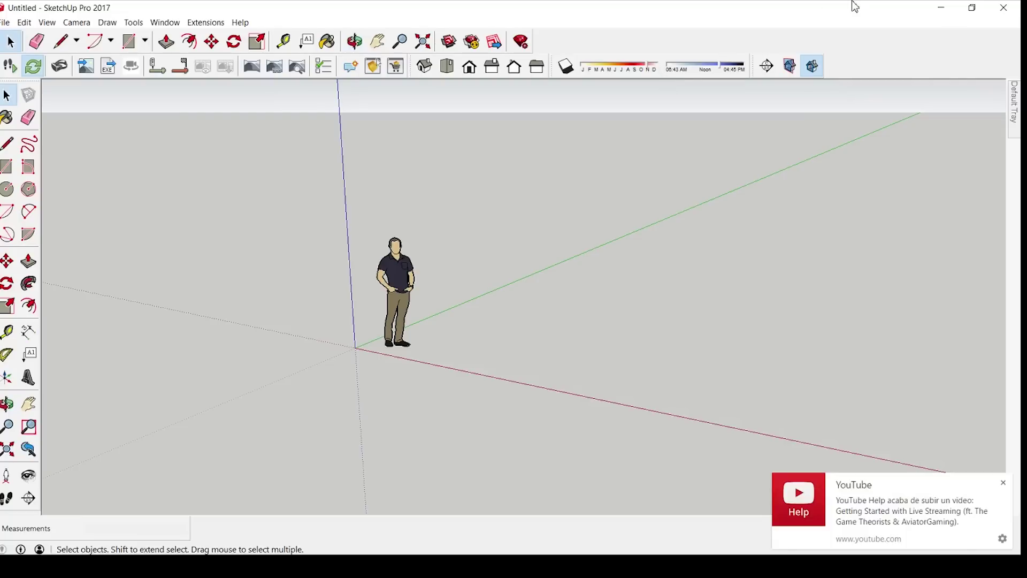
{"action": "left_click", "coordinate": [999, 485]}
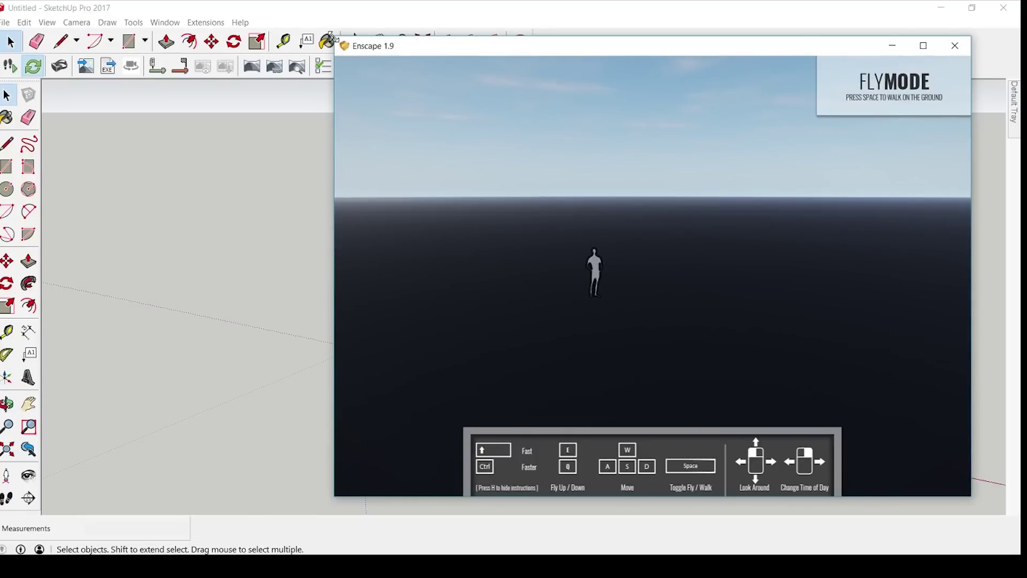
{"action": "mouse_move", "coordinate": [335, 36]}
{"action": "left_mouse_down"}
{"action": "mouse_move", "coordinate": [556, 34]}
{"action": "mouse_move", "coordinate": [529, 114]}
{"action": "mouse_move", "coordinate": [513, 100]}
{"action": "left_mouse_up"}
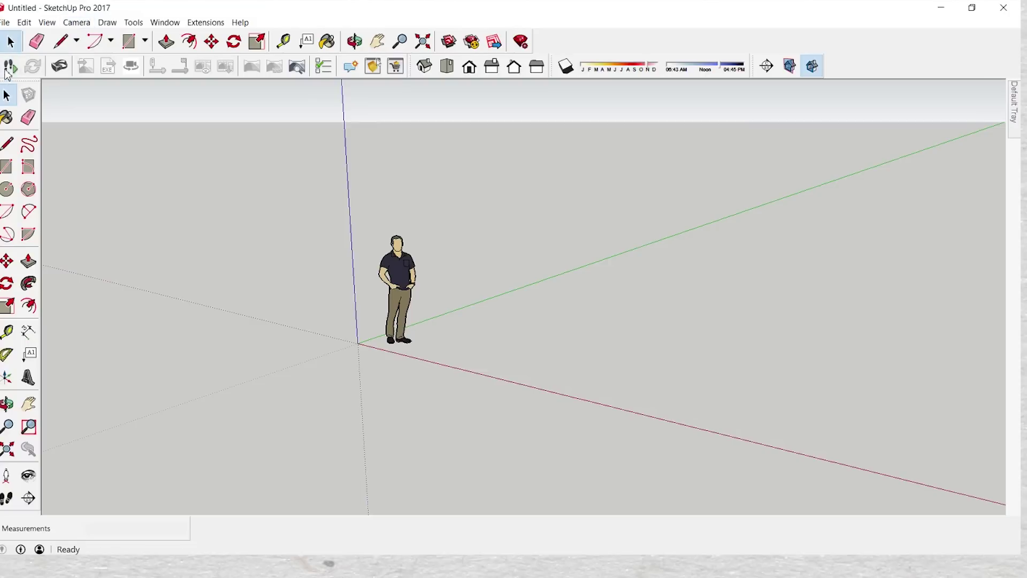
Start Enscape from its toolbar, then move the Server Busy warning aside and retry
{"action": "left_click", "coordinate": [10, 67]}
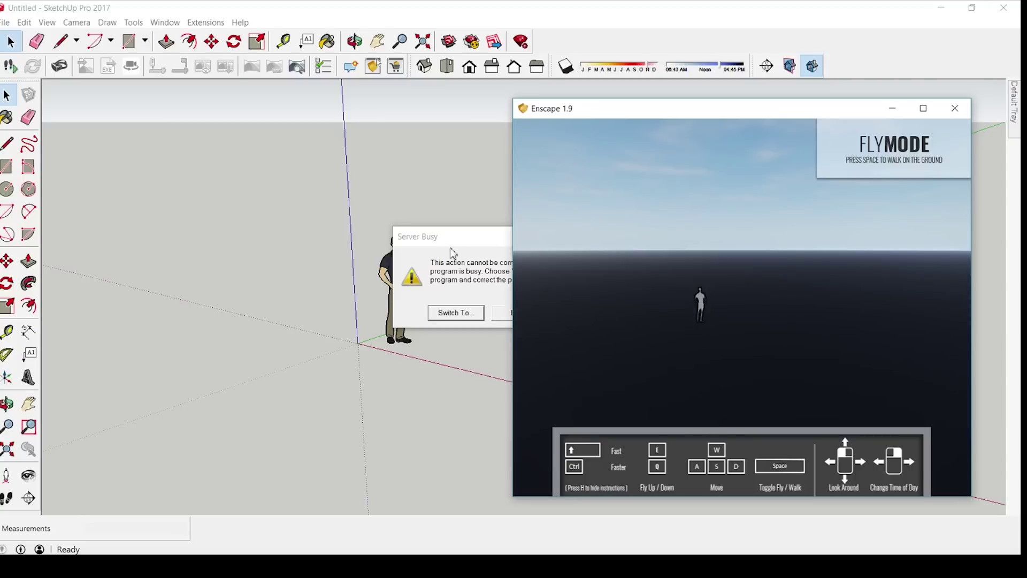
{"action": "left_click_drag", "start_coordinate": [451, 241], "coordinate": [324, 243]}
{"action": "left_click", "coordinate": [383, 317]}
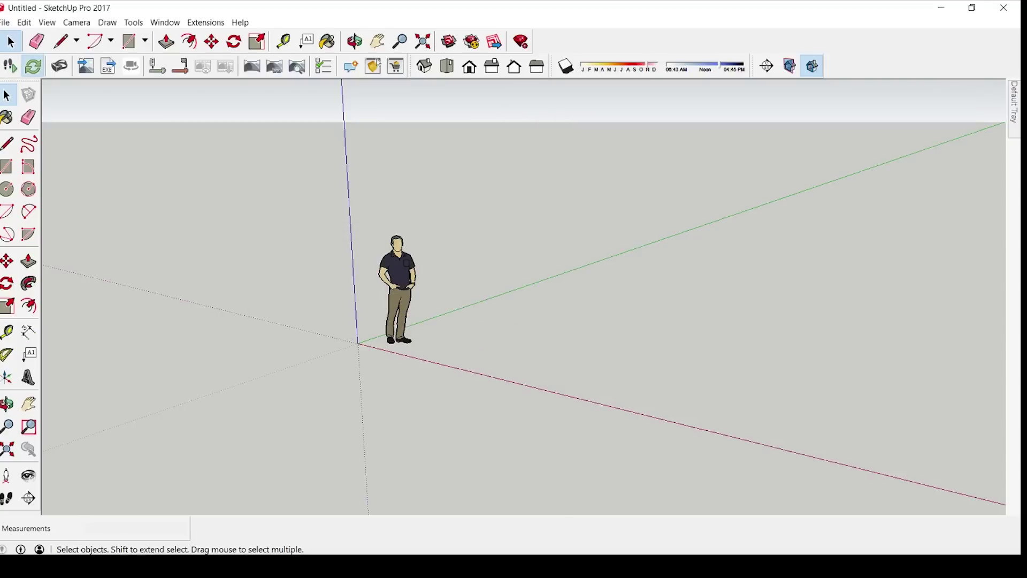